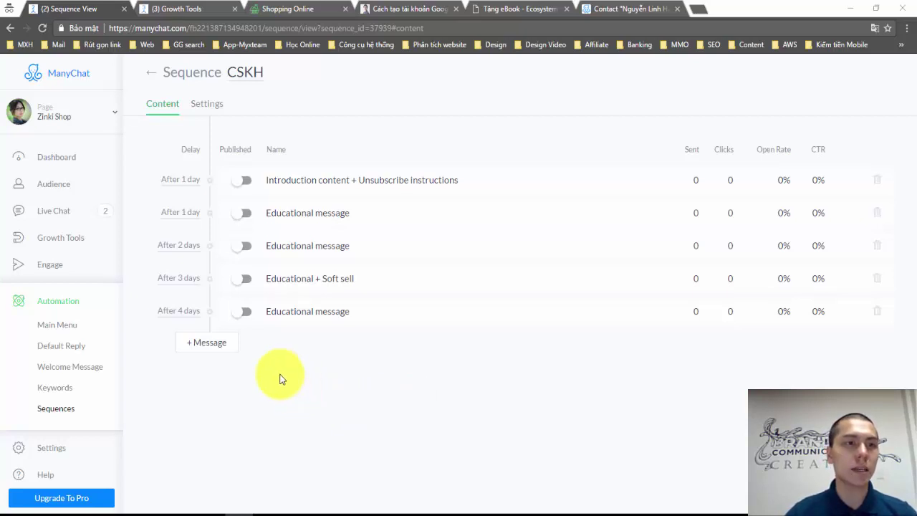
Step: Create a new growth tool named "GT 01" using the Bar overlay widget type
{"action": "left_click", "coordinate": [65, 241]}
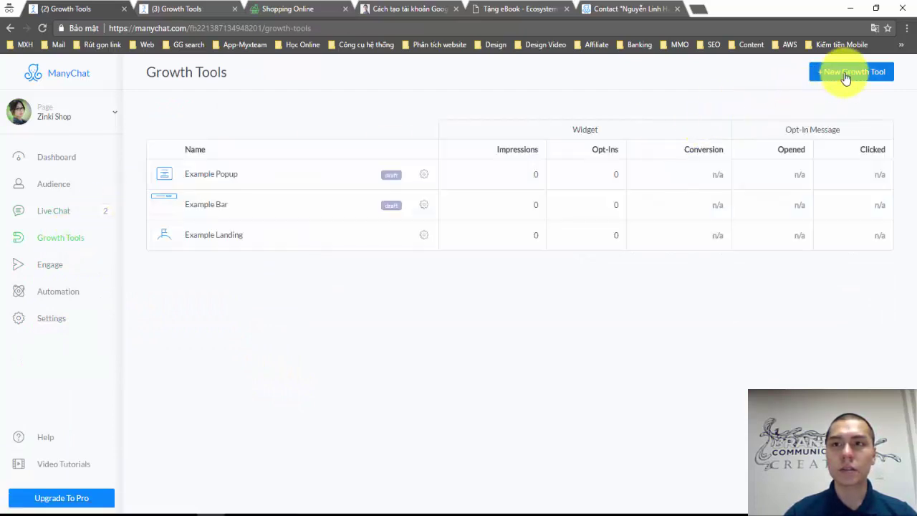
{"action": "left_click", "coordinate": [849, 74]}
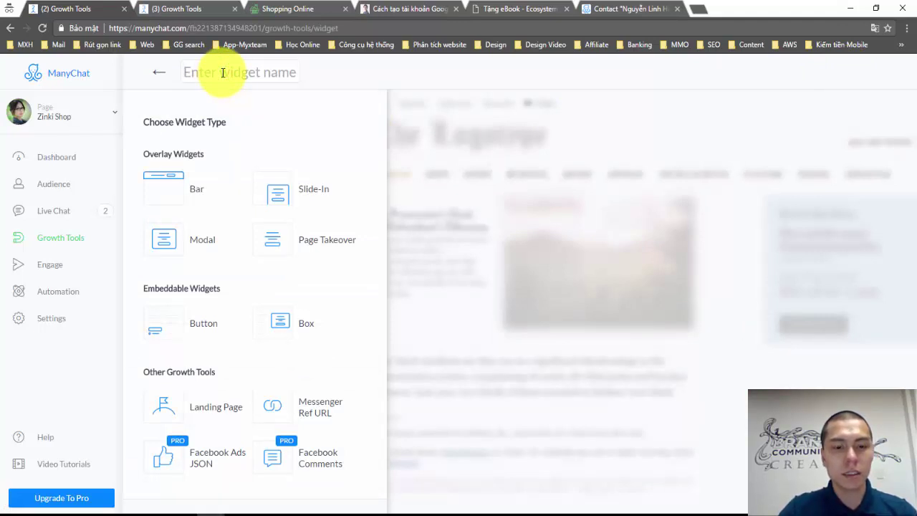
{"action": "type", "text": "GT 01"}
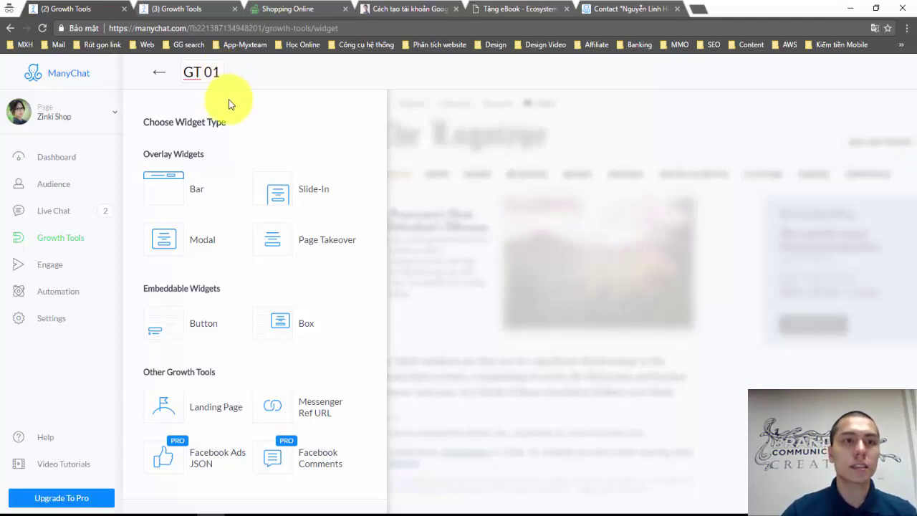
{"action": "left_click", "coordinate": [286, 124]}
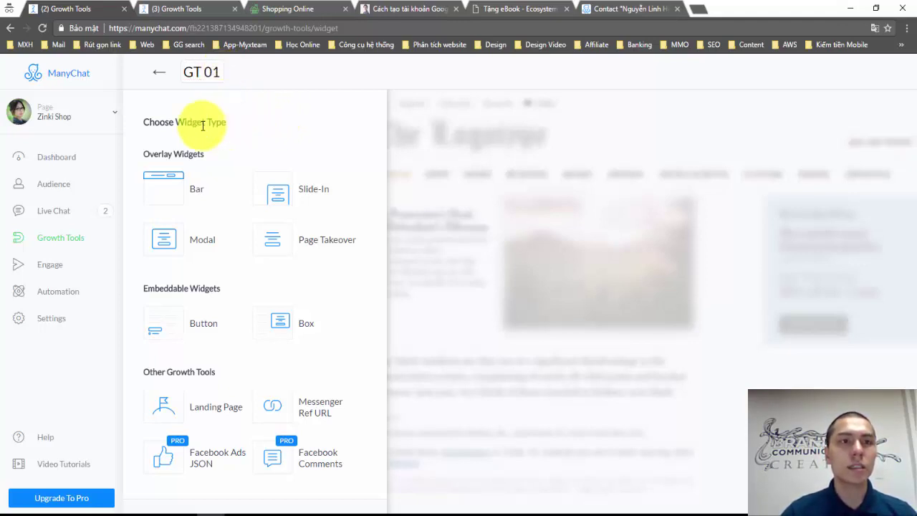
{"action": "left_click", "coordinate": [168, 191]}
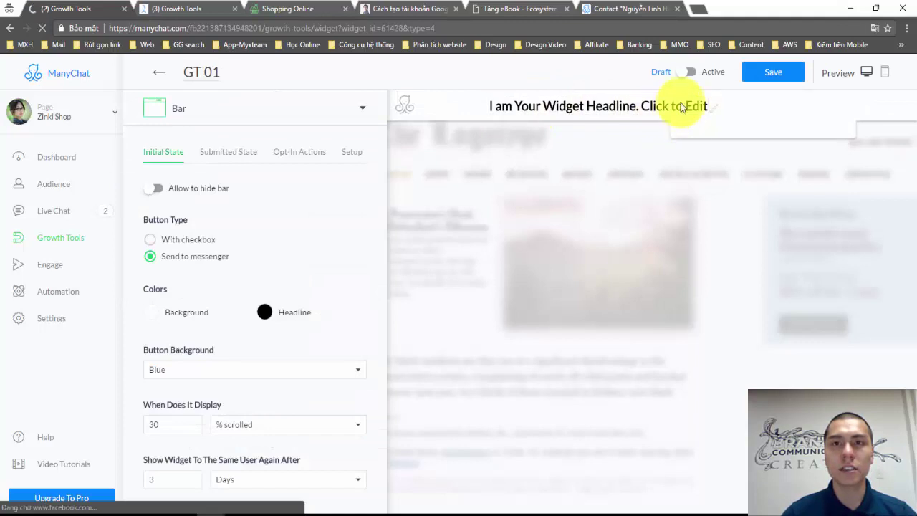
Step: Try the Slide-In, Page Takeover and Modal overlay types for the GT 01 widget
{"action": "left_click", "coordinate": [343, 109]}
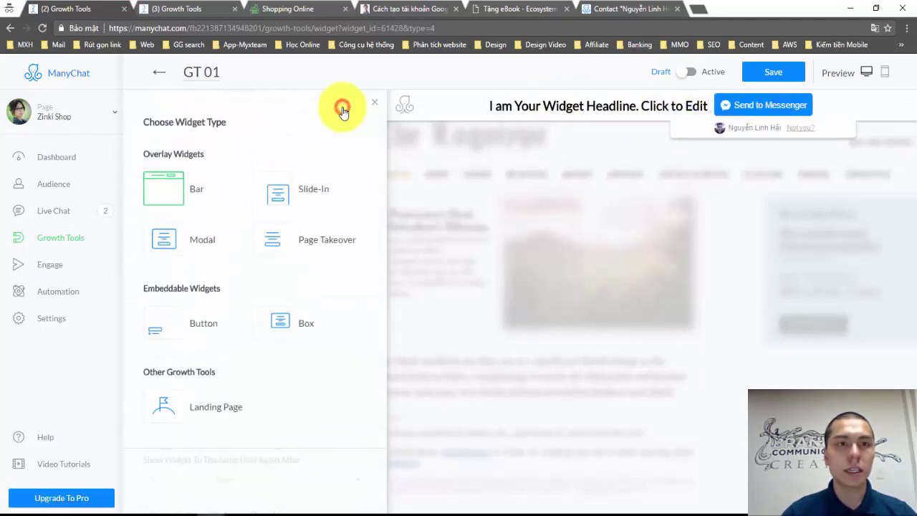
{"action": "left_click", "coordinate": [283, 199]}
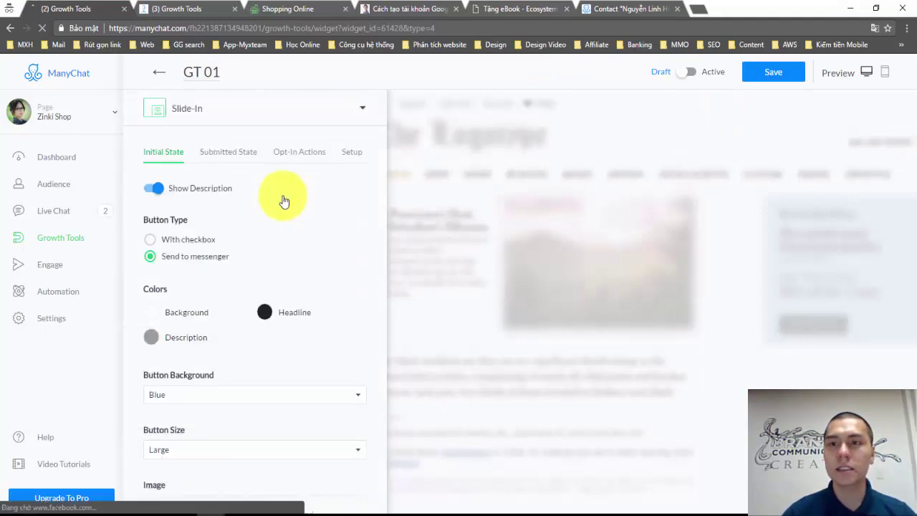
{"action": "left_click", "coordinate": [349, 111]}
{"action": "left_click", "coordinate": [299, 243]}
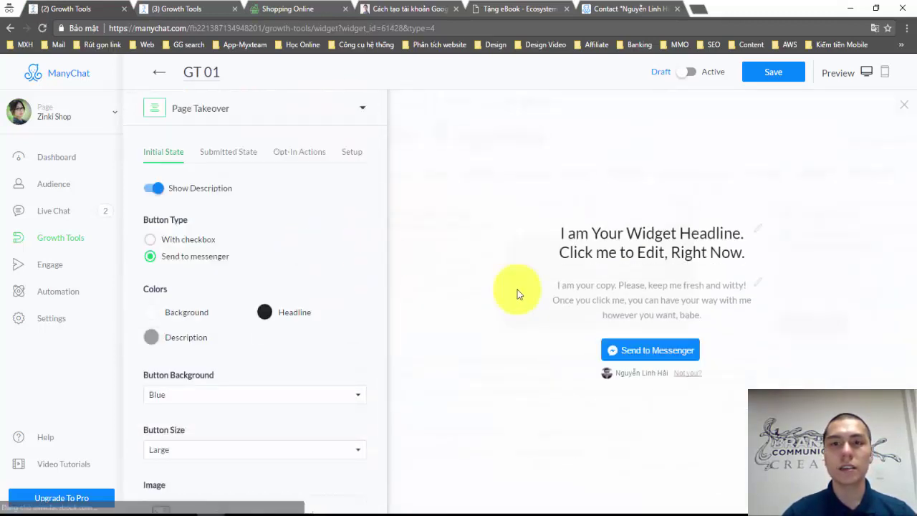
{"action": "left_click", "coordinate": [356, 108]}
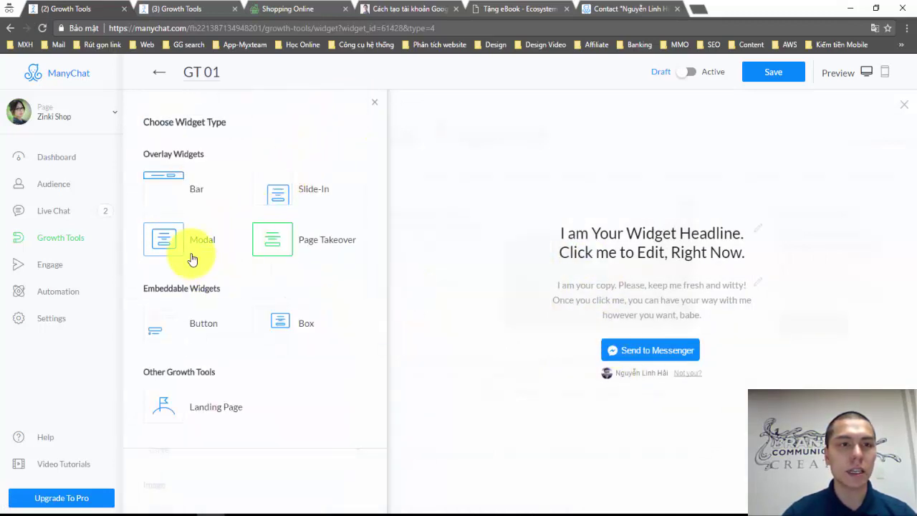
{"action": "left_click", "coordinate": [191, 244]}
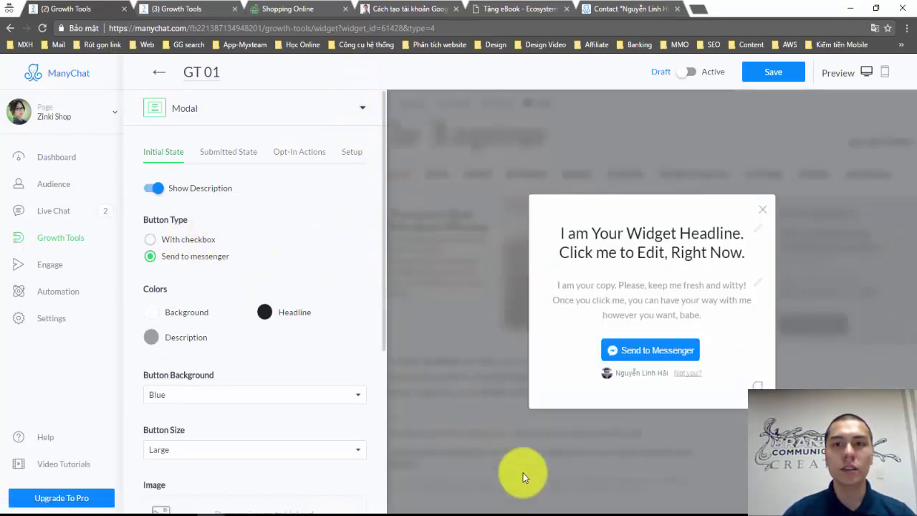
Step: Try the embeddable Button and Box types for the GT 01 widget
{"action": "left_click", "coordinate": [359, 105]}
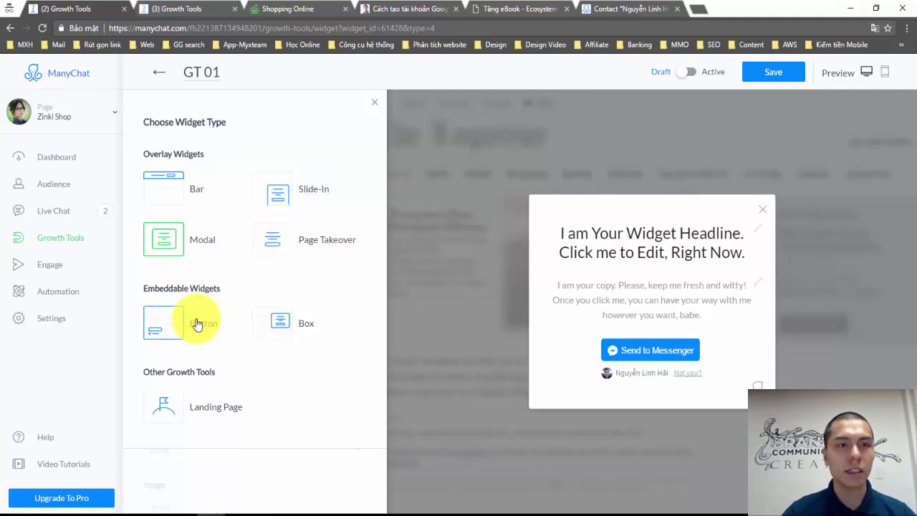
{"action": "left_click", "coordinate": [173, 327]}
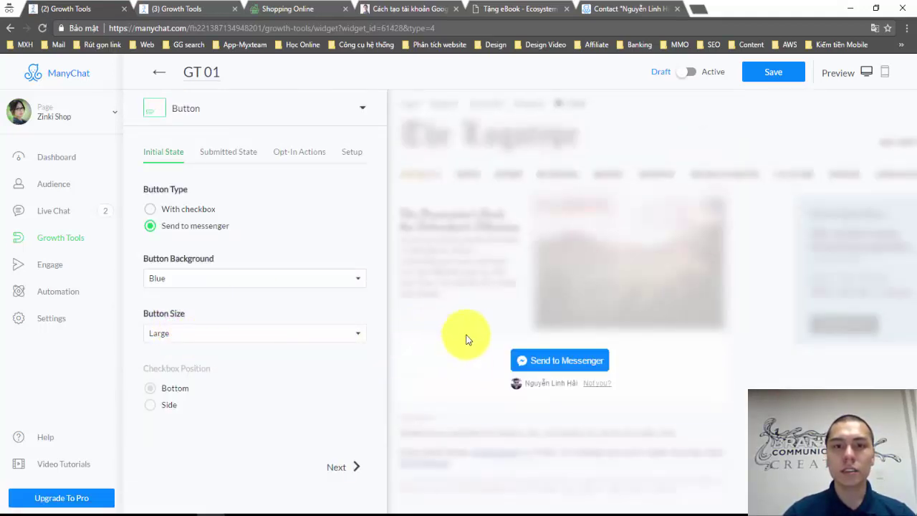
{"action": "left_click", "coordinate": [361, 108]}
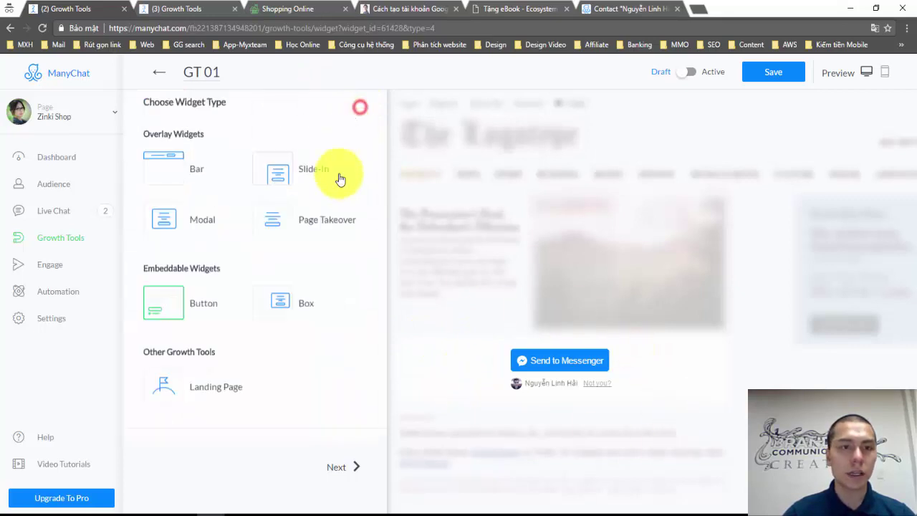
{"action": "left_click", "coordinate": [294, 321]}
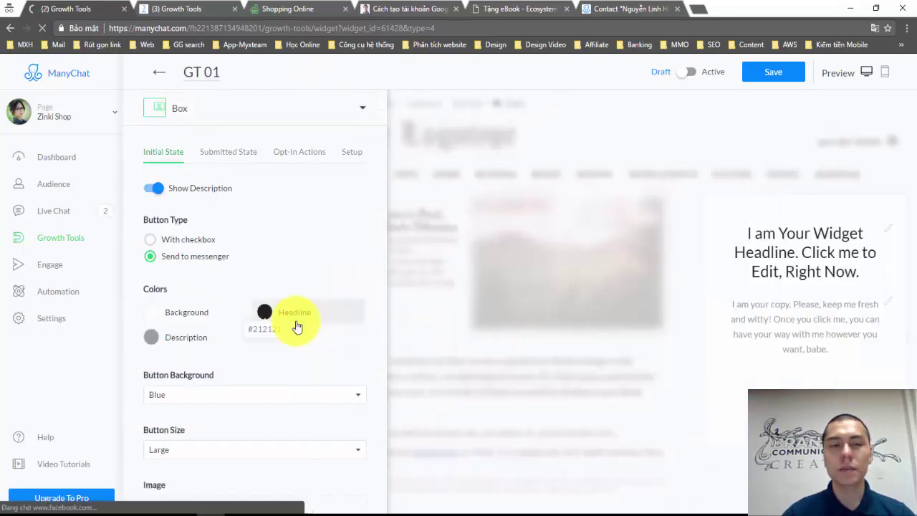
Step: Change the GT 01 widget type to Modal
{"action": "left_click", "coordinate": [314, 111]}
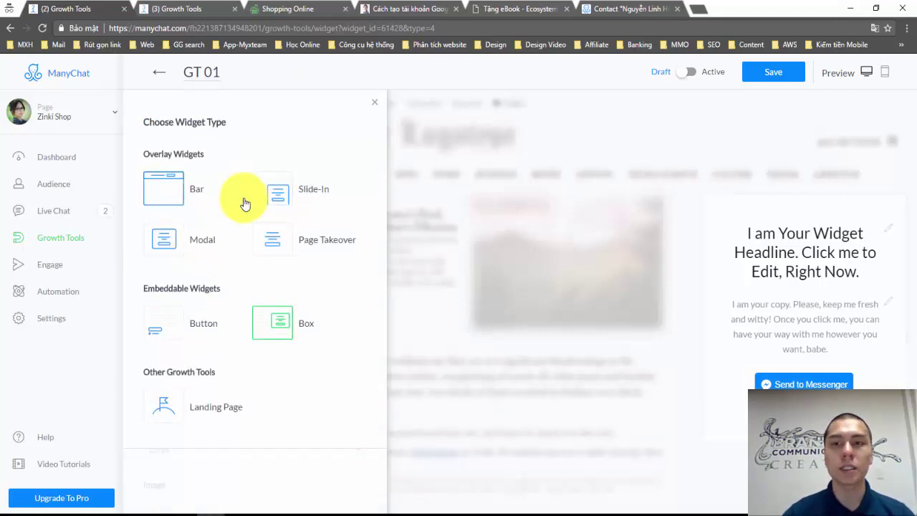
{"action": "left_click", "coordinate": [201, 242]}
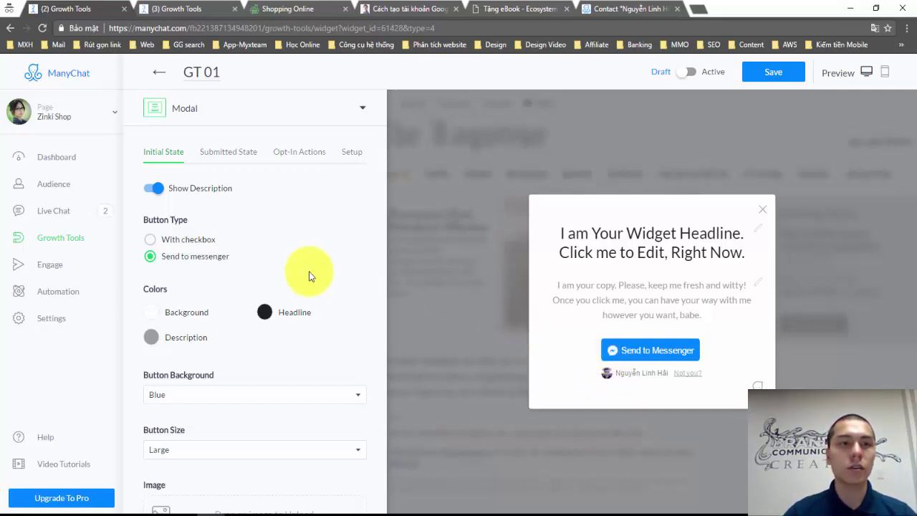
Step: Try the With checkbox button type and its Messenger checkbox, and switch back to Send to messenger
{"action": "left_click", "coordinate": [150, 240]}
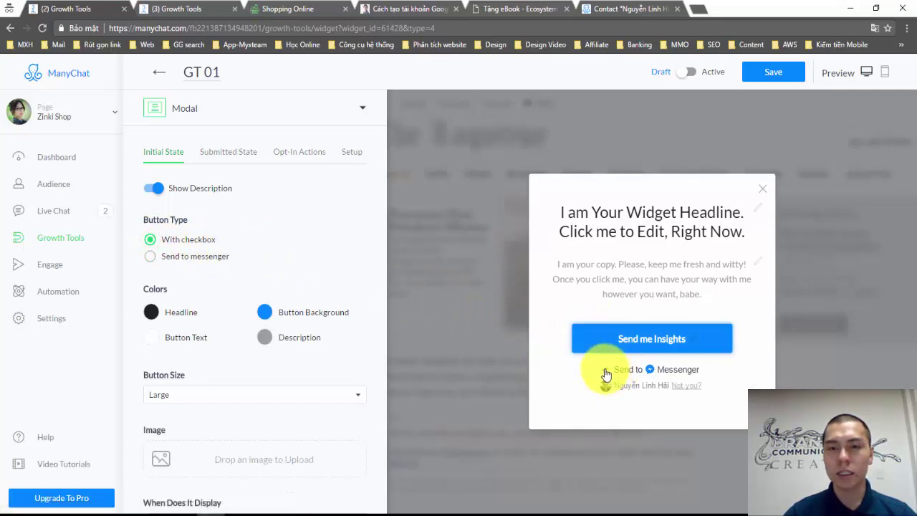
{"action": "left_click", "coordinate": [606, 372]}
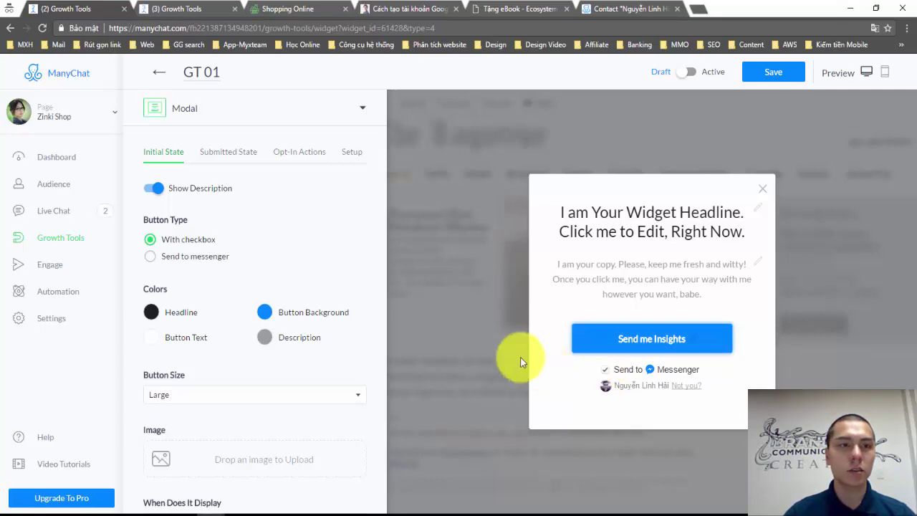
{"action": "left_click", "coordinate": [150, 258]}
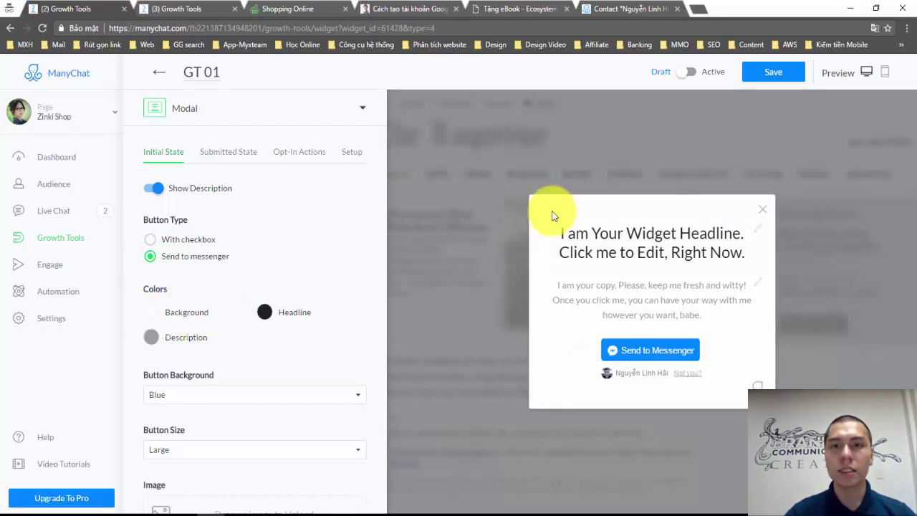
Step: Examine the modal's background colour choices and its editable headline and description text
{"action": "left_click", "coordinate": [154, 315]}
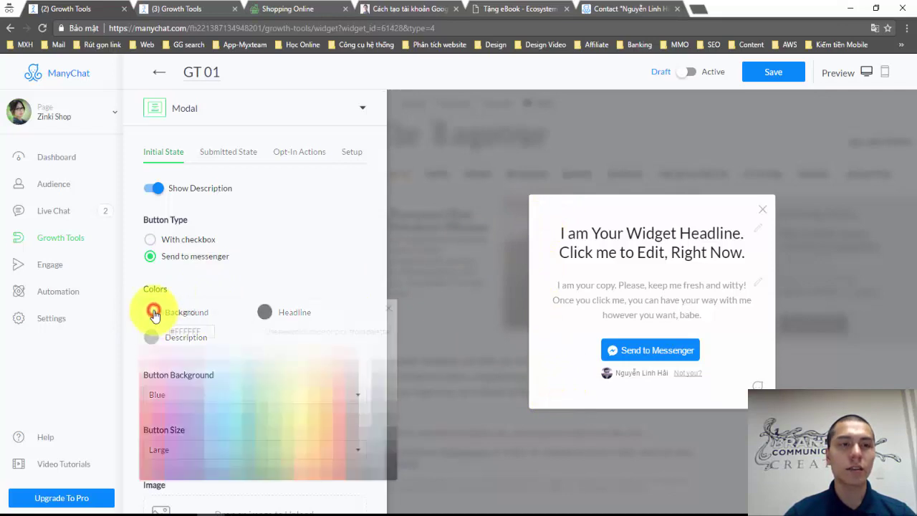
{"action": "left_click", "coordinate": [285, 266]}
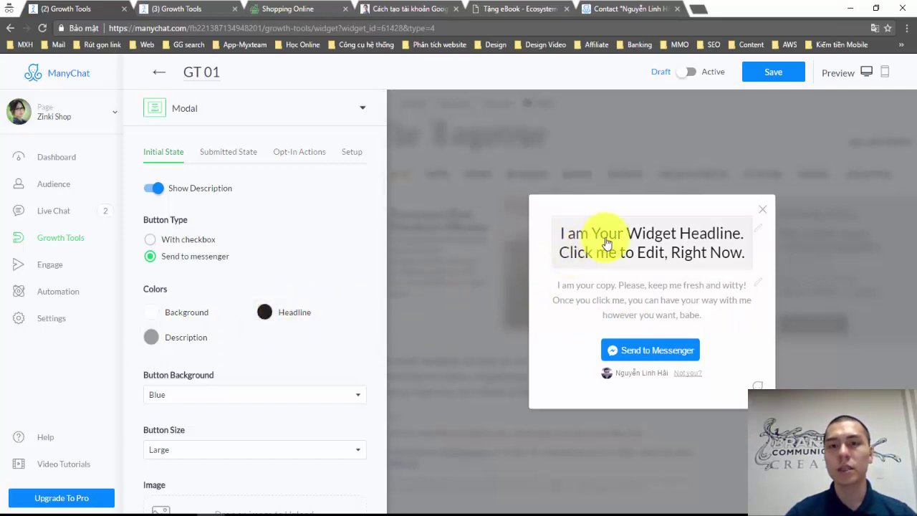
{"action": "left_click", "coordinate": [727, 237]}
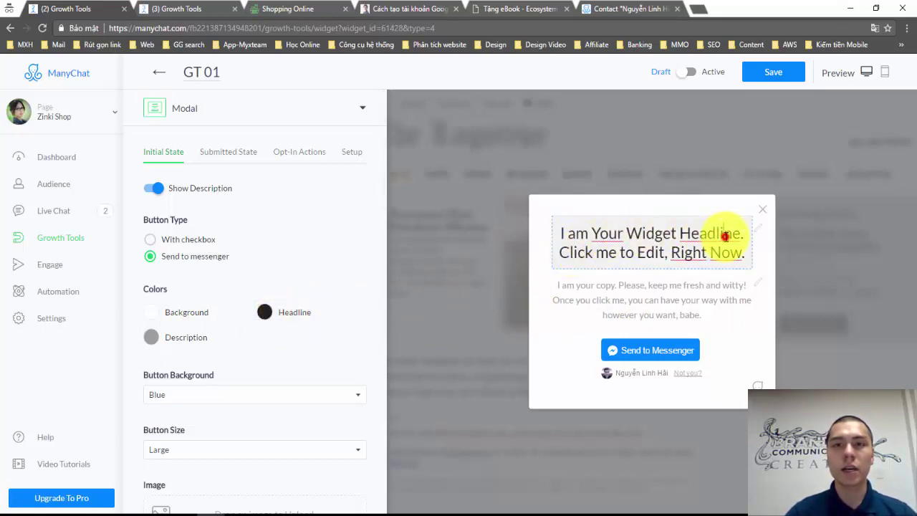
{"action": "left_click_drag", "start_coordinate": [749, 254], "coordinate": [548, 235]}
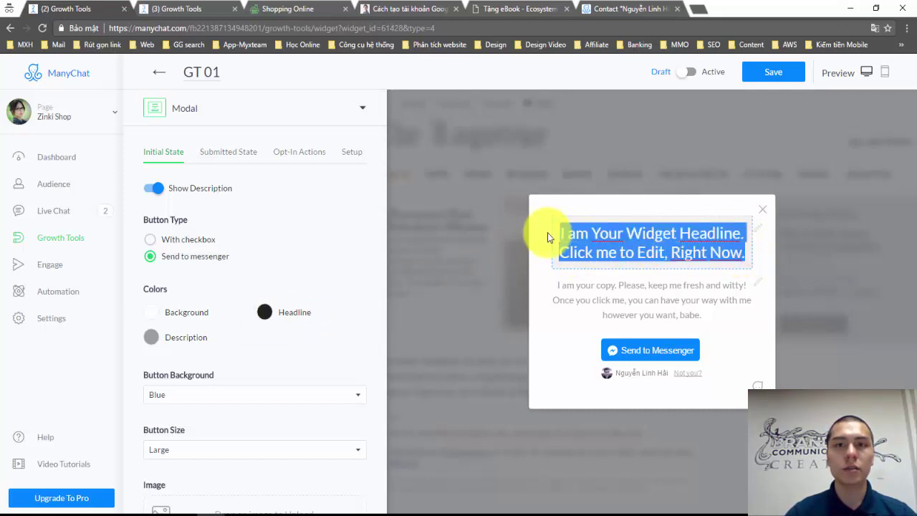
{"action": "left_click", "coordinate": [589, 293]}
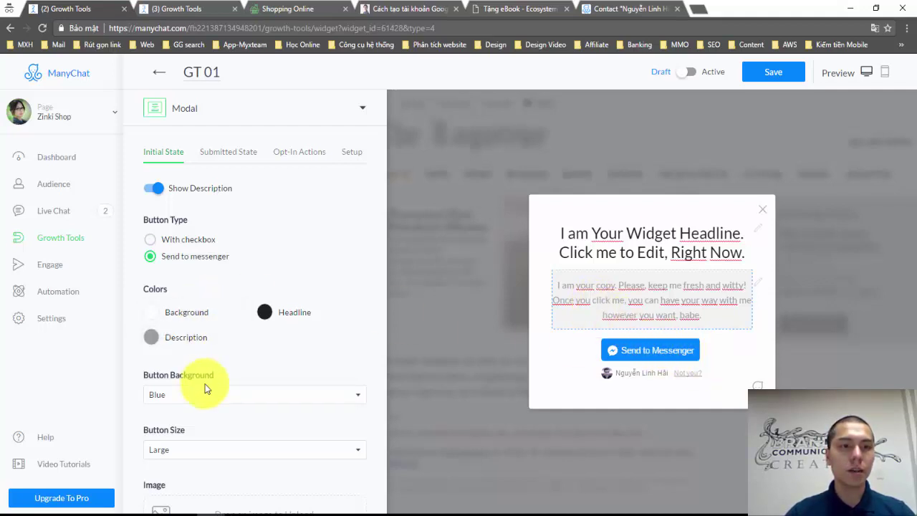
Step: Try a White button background on the modal and restore Blue
{"action": "left_click", "coordinate": [221, 395]}
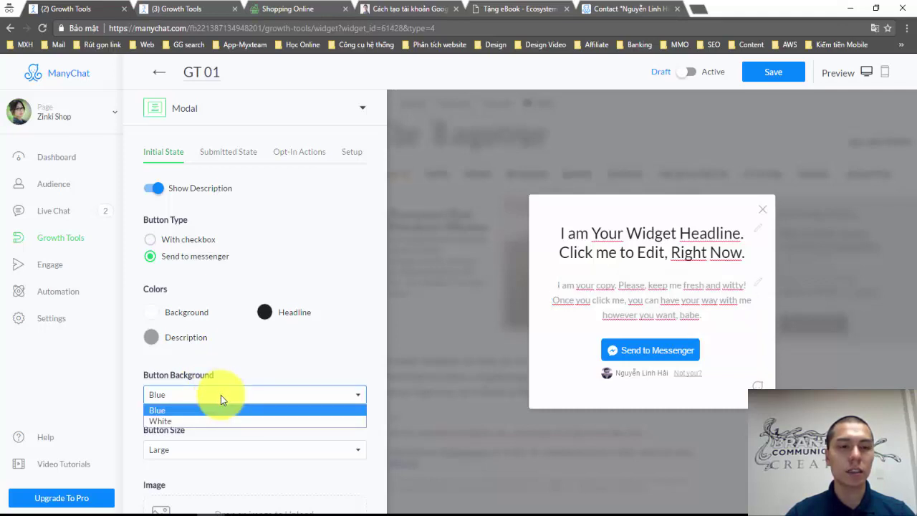
{"action": "left_click", "coordinate": [204, 422]}
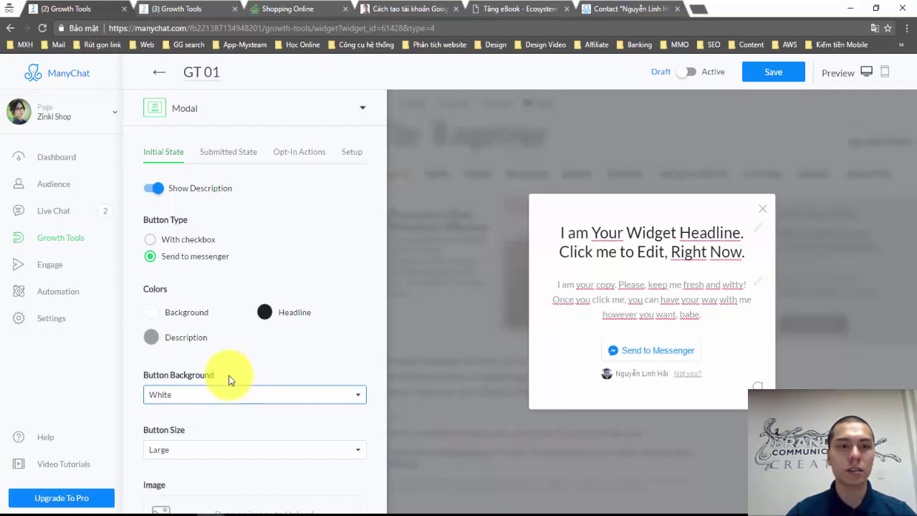
{"action": "left_click", "coordinate": [224, 396]}
{"action": "left_click", "coordinate": [211, 410]}
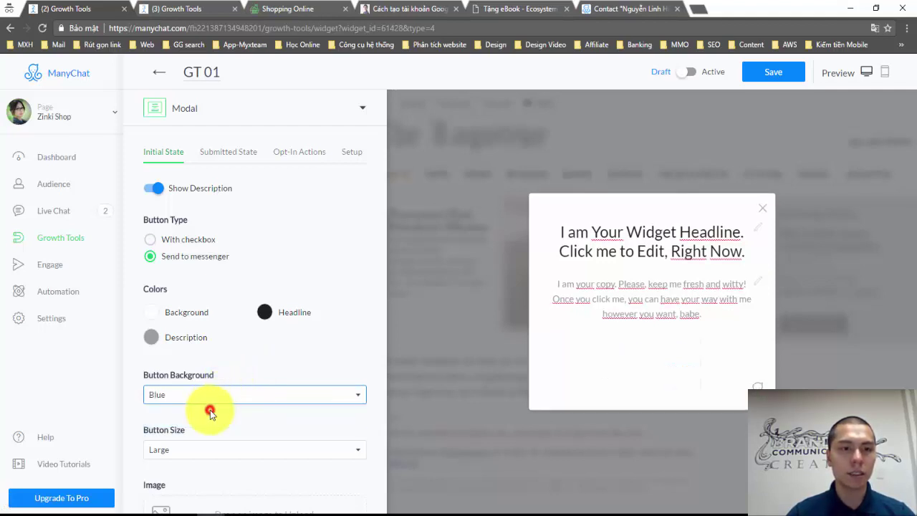
Step: Review the available button sizes for the modal without choosing a different one
{"action": "scroll", "coordinate": [210, 407], "scroll_direction": "down", "scroll_amount": 1}
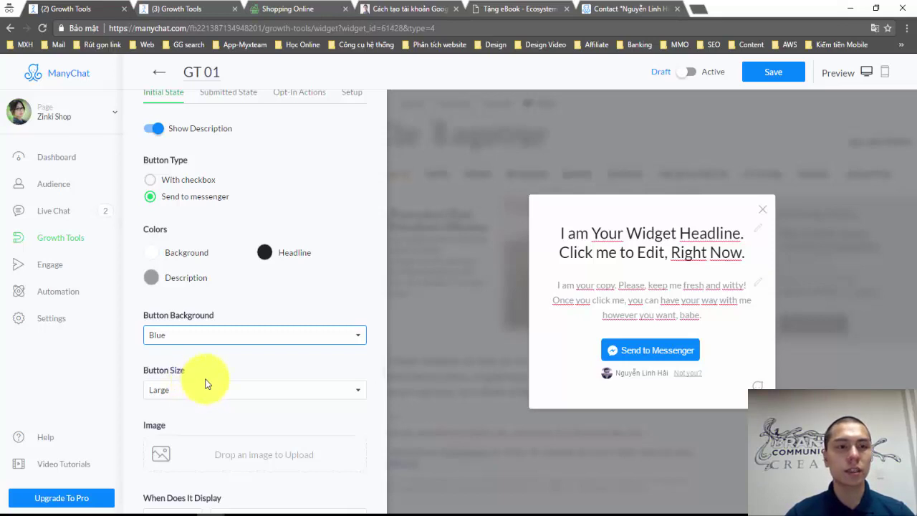
{"action": "left_click", "coordinate": [207, 387]}
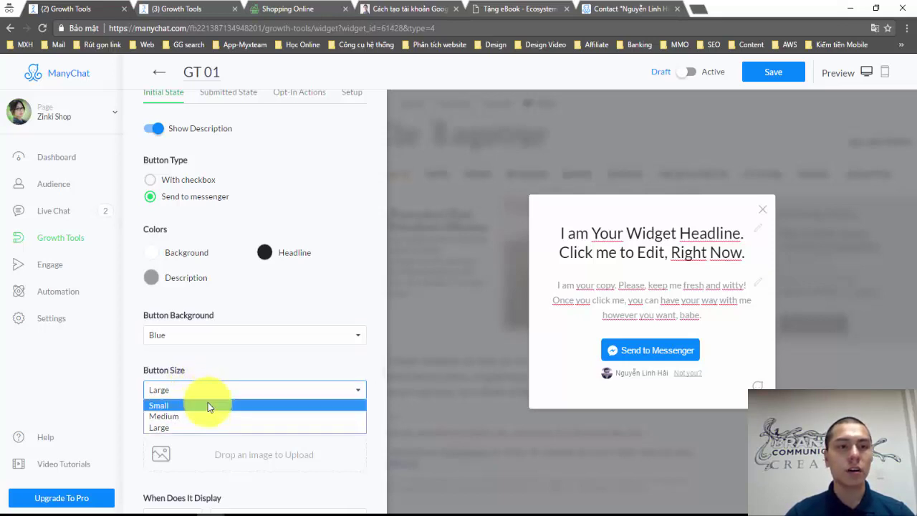
{"action": "left_click", "coordinate": [246, 352]}
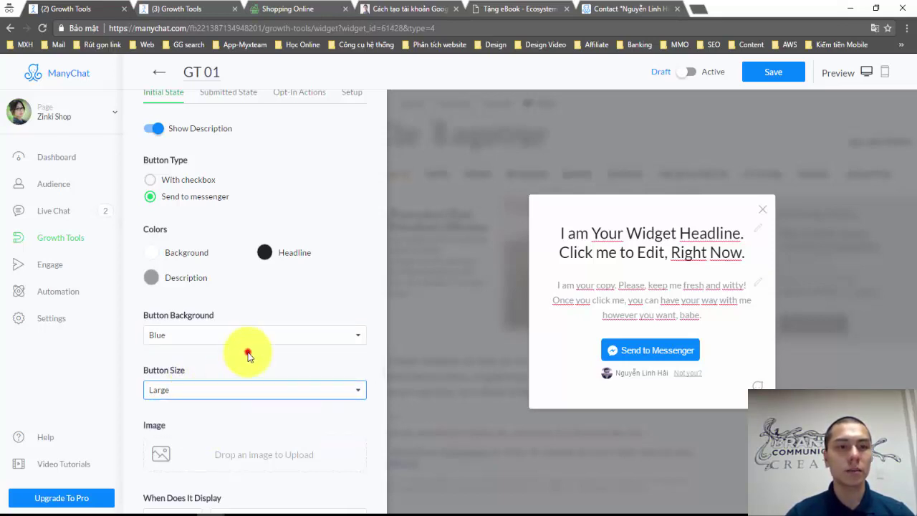
Step: Upload the "eco" image from the ẢNH folder to the modal and set its placement to Above Description
{"action": "scroll", "coordinate": [252, 348], "scroll_direction": "down", "scroll_amount": 3}
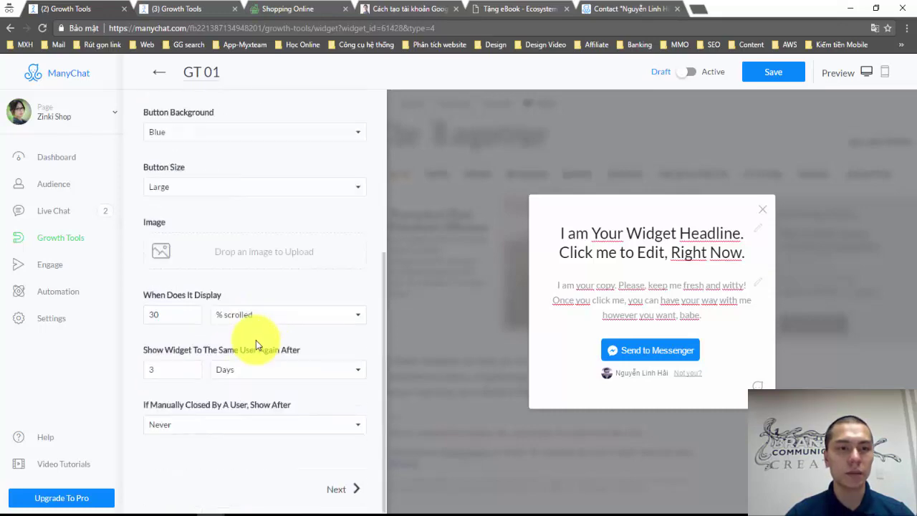
{"action": "left_click", "coordinate": [252, 252]}
{"action": "scroll", "coordinate": [390, 246], "scroll_direction": "down", "scroll_amount": 3}
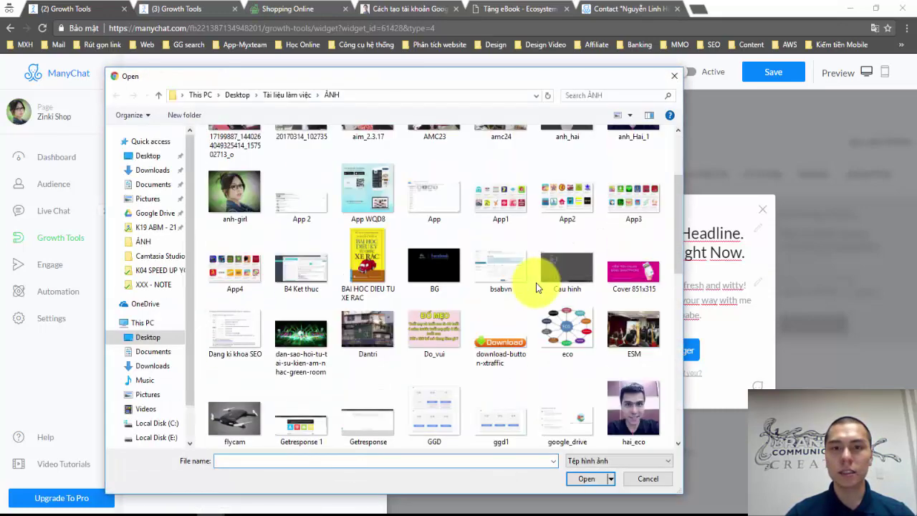
{"action": "left_click", "coordinate": [561, 328]}
{"action": "left_click", "coordinate": [585, 478]}
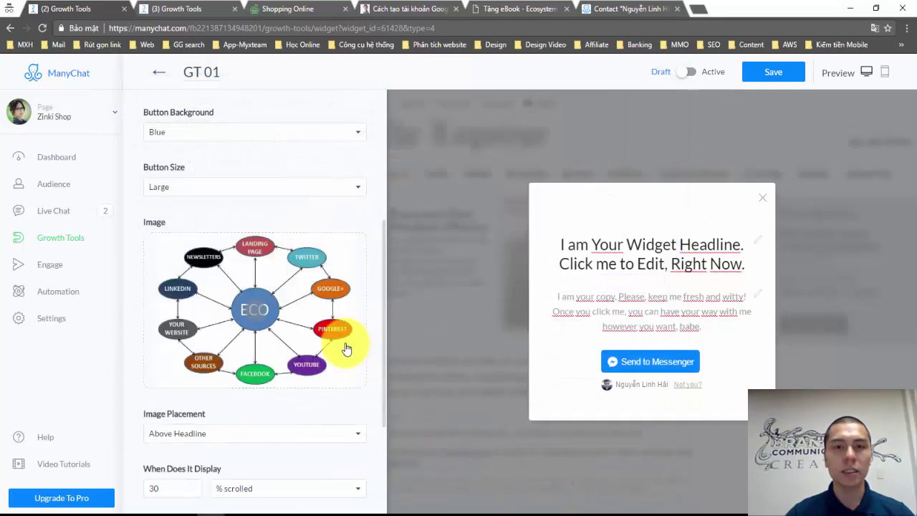
{"action": "left_click", "coordinate": [216, 434]}
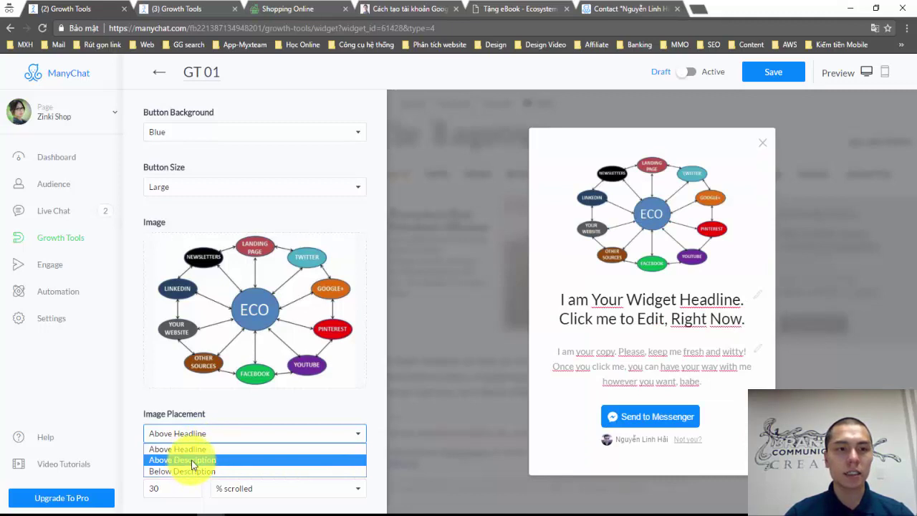
{"action": "left_click", "coordinate": [192, 460]}
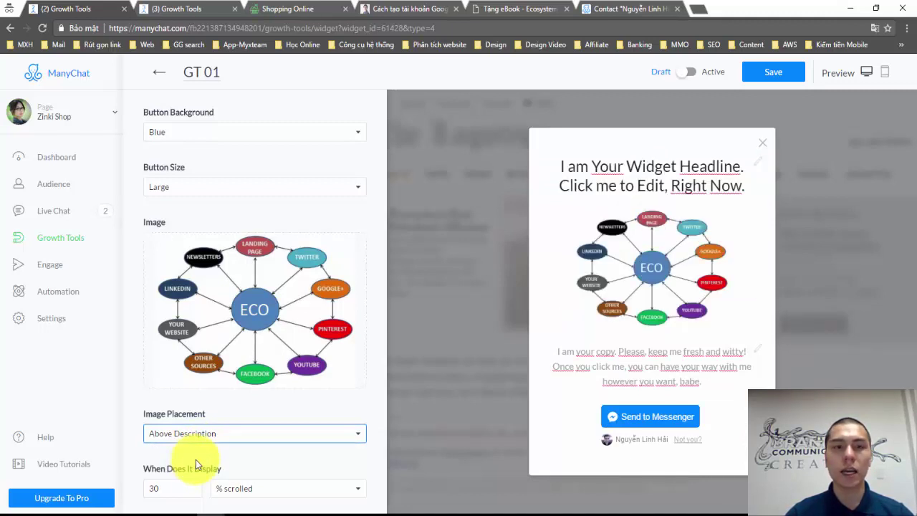
Step: Try the Below Description placement for the modal's image and set it to Above Headline
{"action": "left_click", "coordinate": [207, 435]}
{"action": "left_click", "coordinate": [197, 469]}
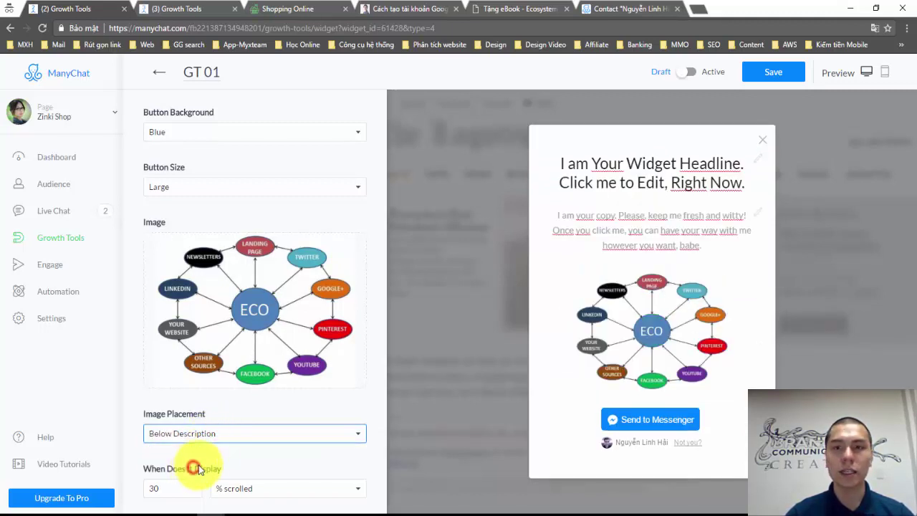
{"action": "left_click", "coordinate": [207, 434]}
{"action": "left_click", "coordinate": [192, 453]}
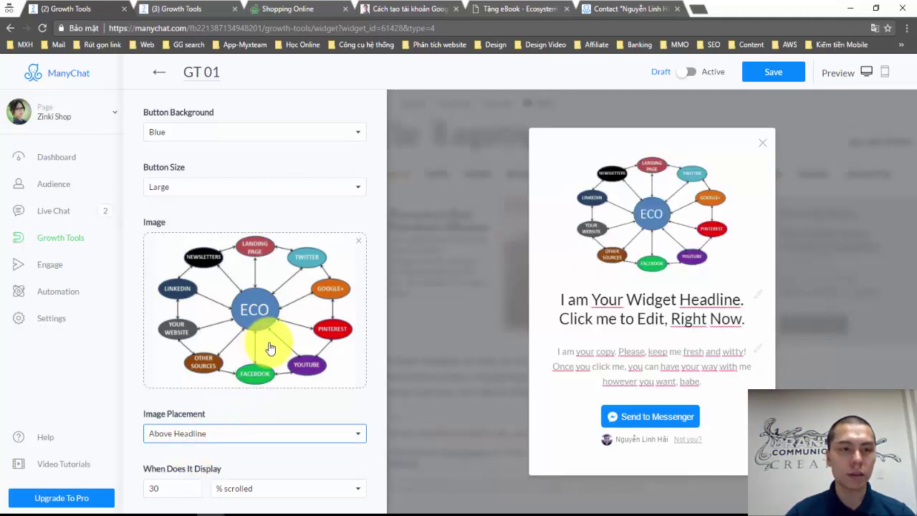
Step: Set the modal to Always show again to the same user and Always show after being manually closed
{"action": "scroll", "coordinate": [270, 348], "scroll_direction": "down", "scroll_amount": 3}
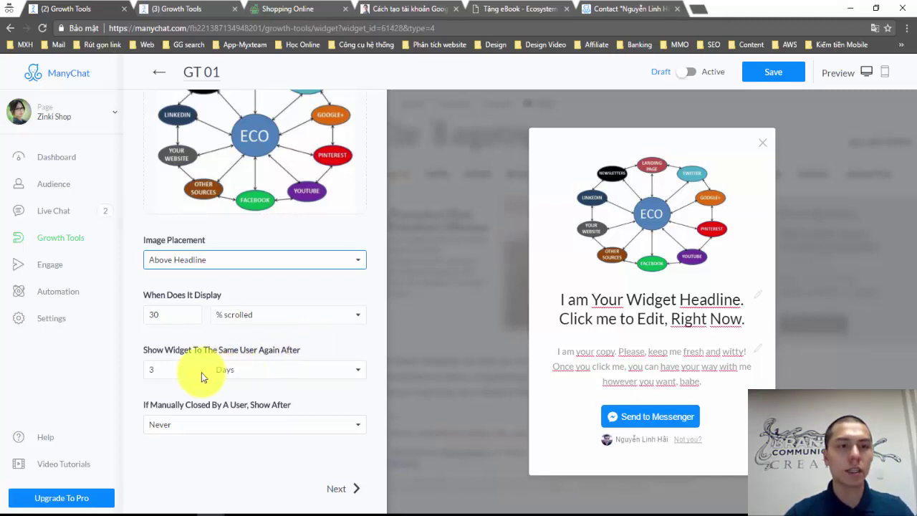
{"action": "left_click", "coordinate": [241, 372]}
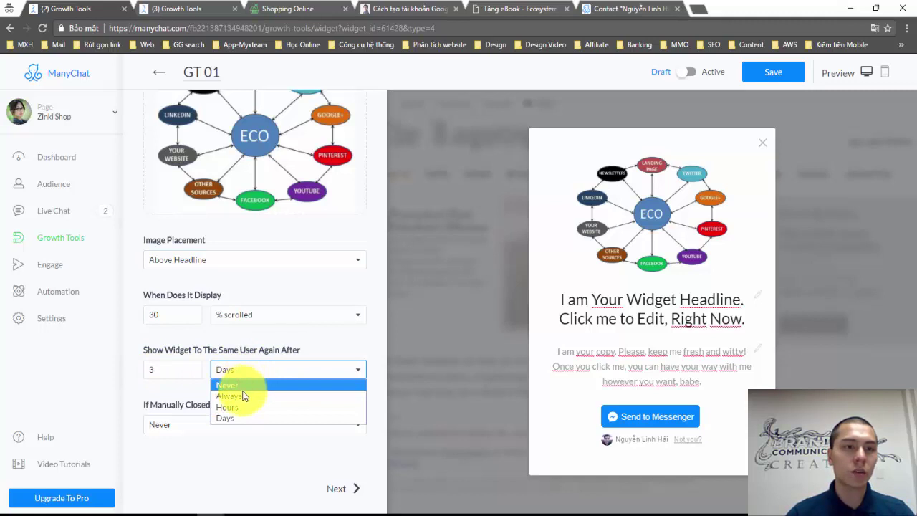
{"action": "left_click", "coordinate": [239, 395]}
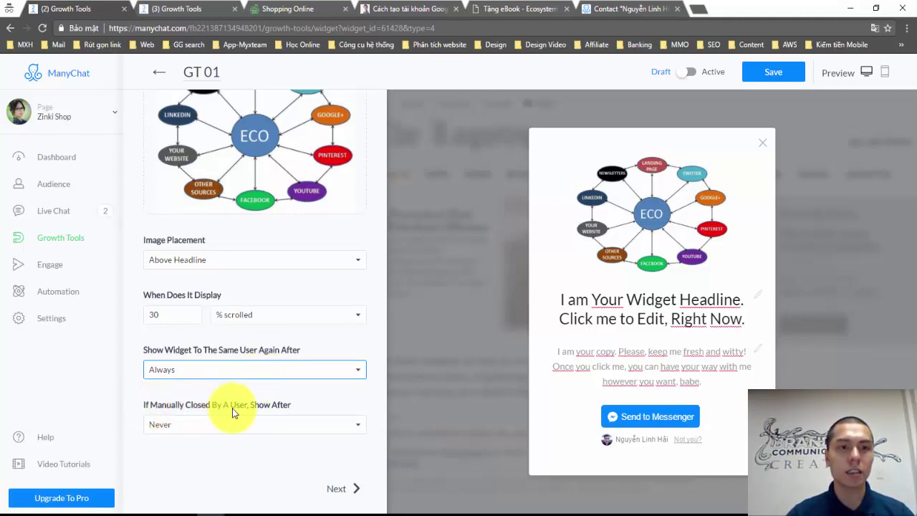
{"action": "left_click", "coordinate": [292, 424]}
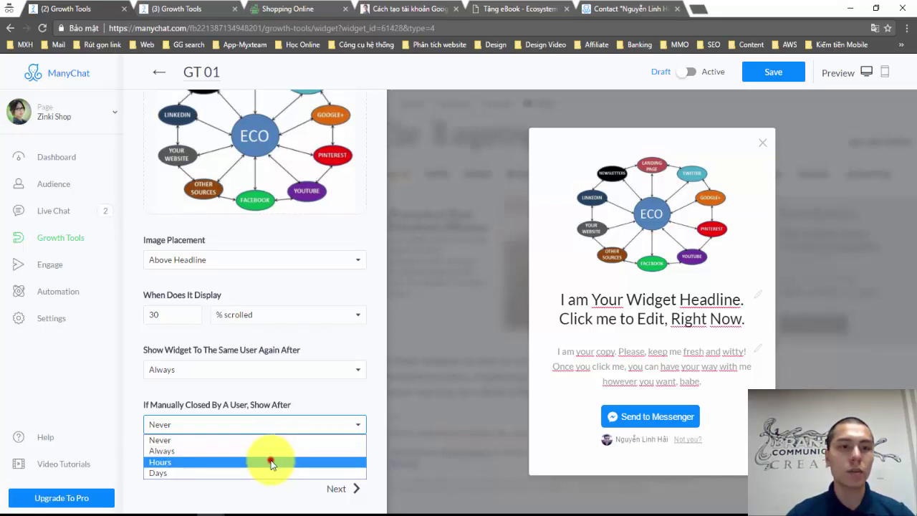
{"action": "left_click", "coordinate": [271, 462]}
{"action": "left_click", "coordinate": [298, 427]}
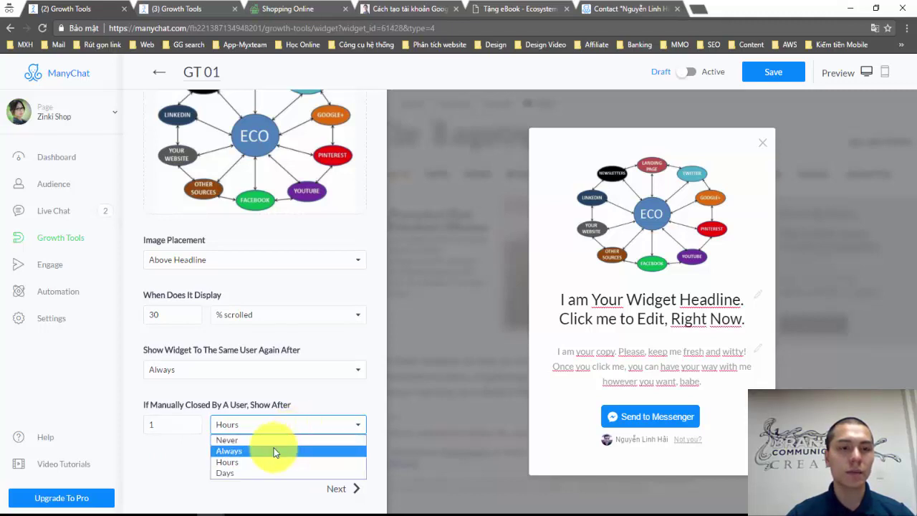
{"action": "left_click", "coordinate": [274, 450]}
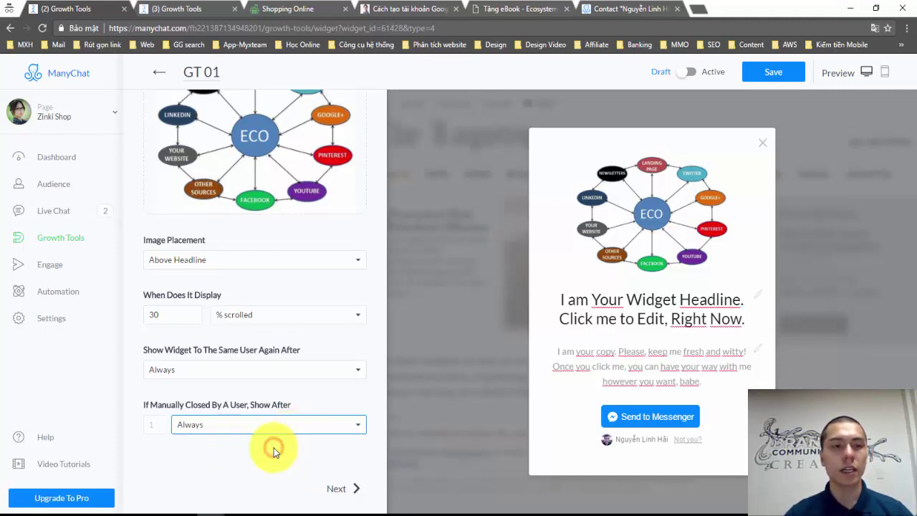
Step: In the submitted state, try Redirect to URL with the current-tab and new-tab options, and restore Show new message
{"action": "left_click", "coordinate": [335, 492]}
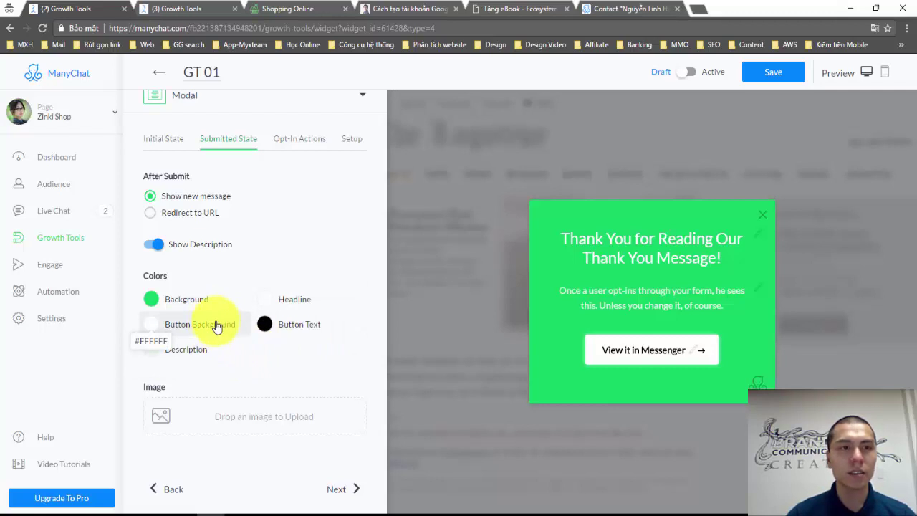
{"action": "left_click", "coordinate": [152, 215]}
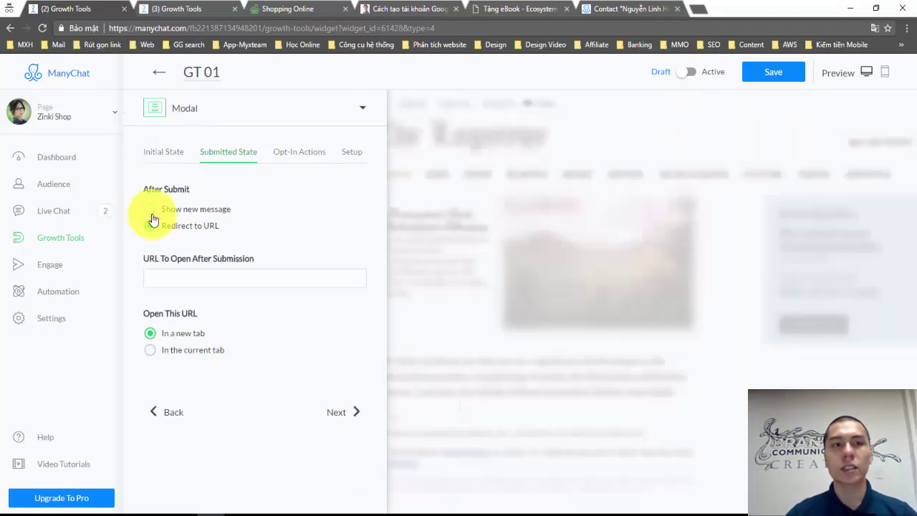
{"action": "left_click", "coordinate": [172, 283]}
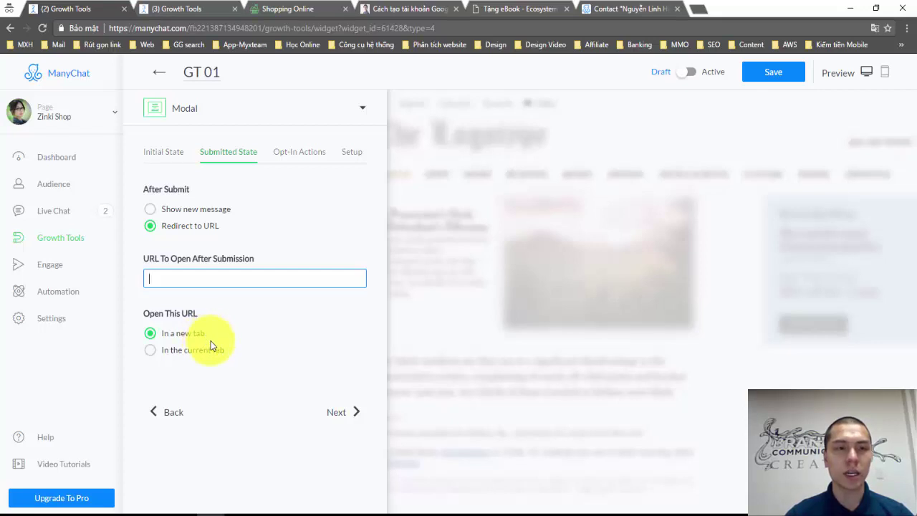
{"action": "left_click", "coordinate": [150, 352]}
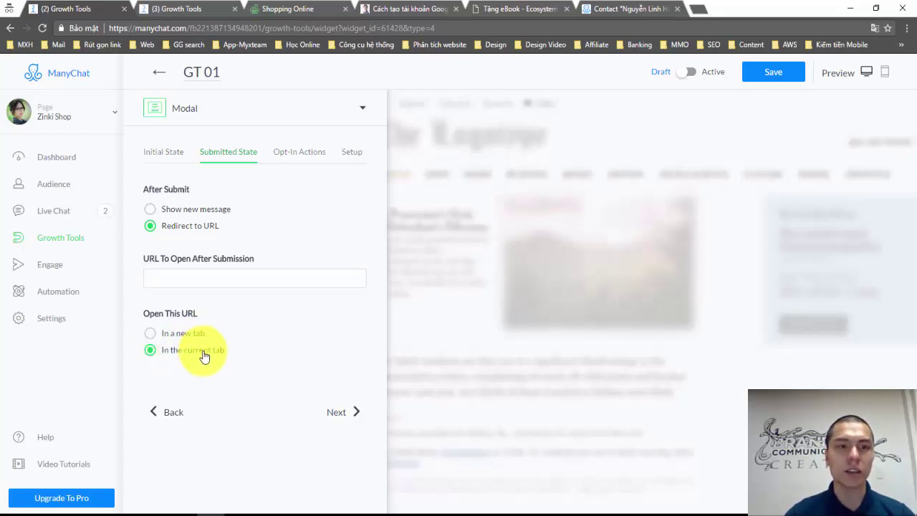
{"action": "left_click", "coordinate": [152, 332]}
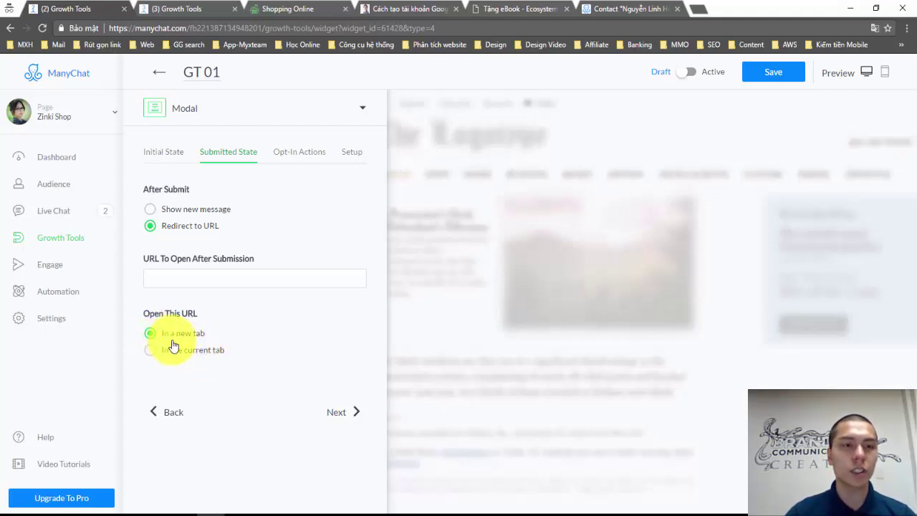
{"action": "left_click", "coordinate": [151, 209]}
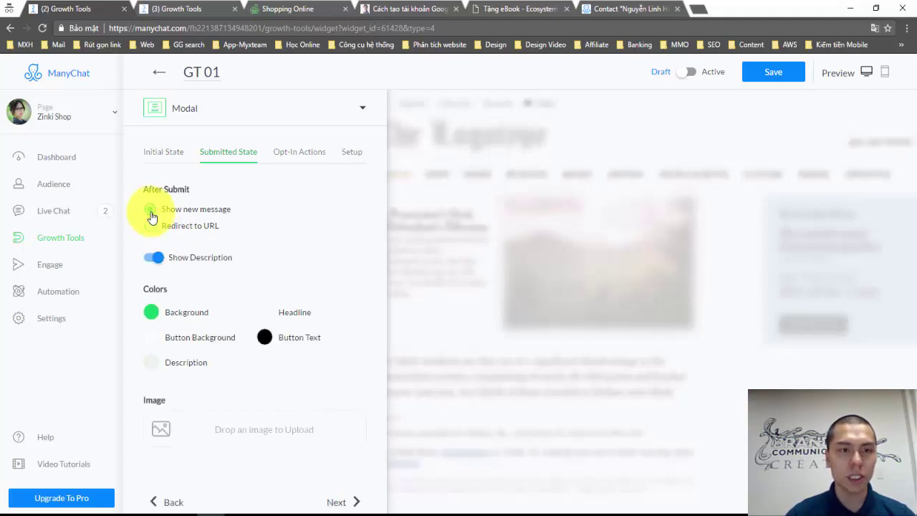
{"action": "left_click", "coordinate": [208, 316]}
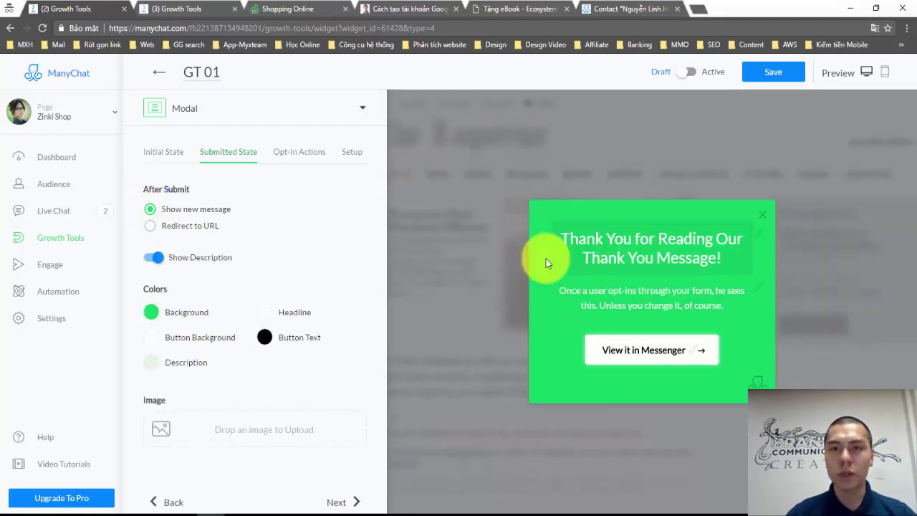
{"action": "scroll", "coordinate": [194, 365], "scroll_direction": "down", "scroll_amount": 1}
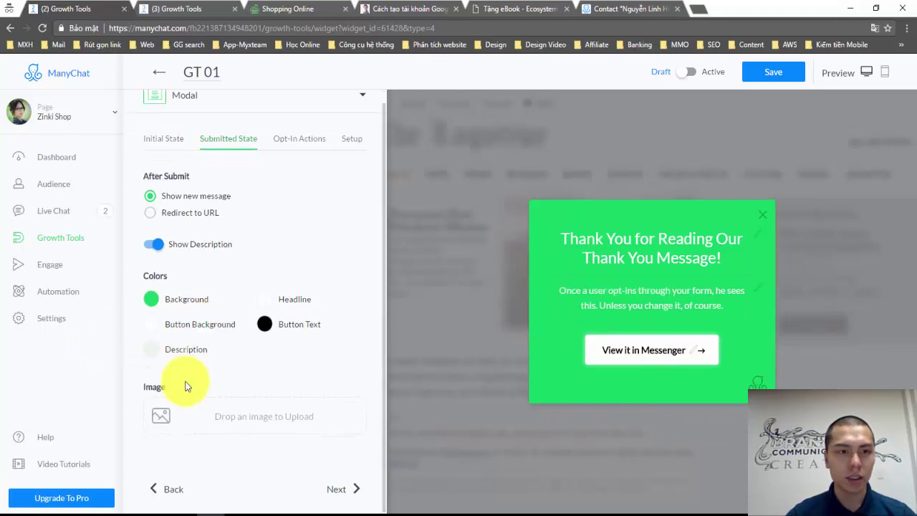
Step: In the opt-in actions, add new subscribers to the CSKH sequence
{"action": "left_click", "coordinate": [337, 490]}
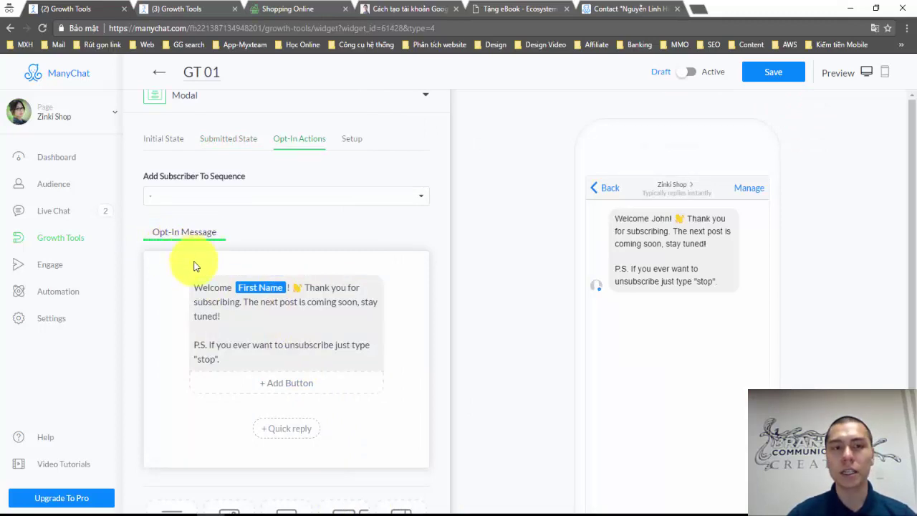
{"action": "left_click", "coordinate": [218, 301]}
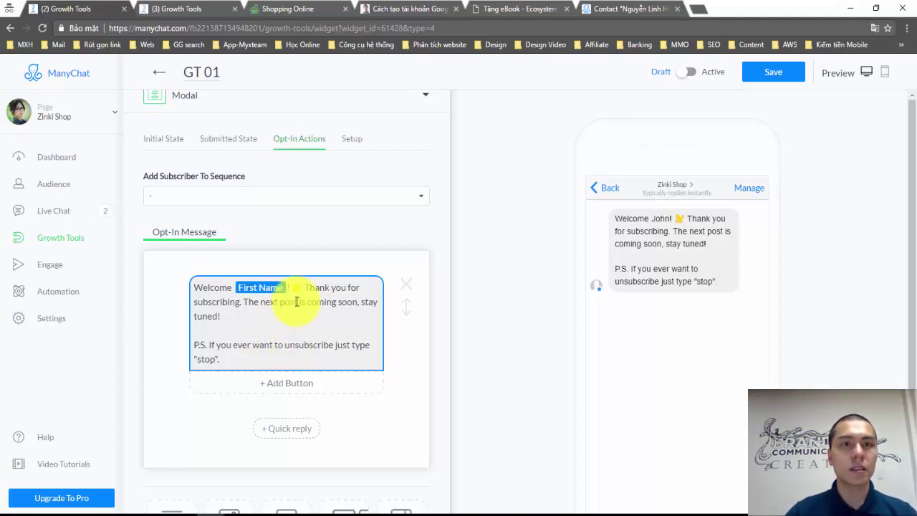
{"action": "left_click", "coordinate": [272, 201]}
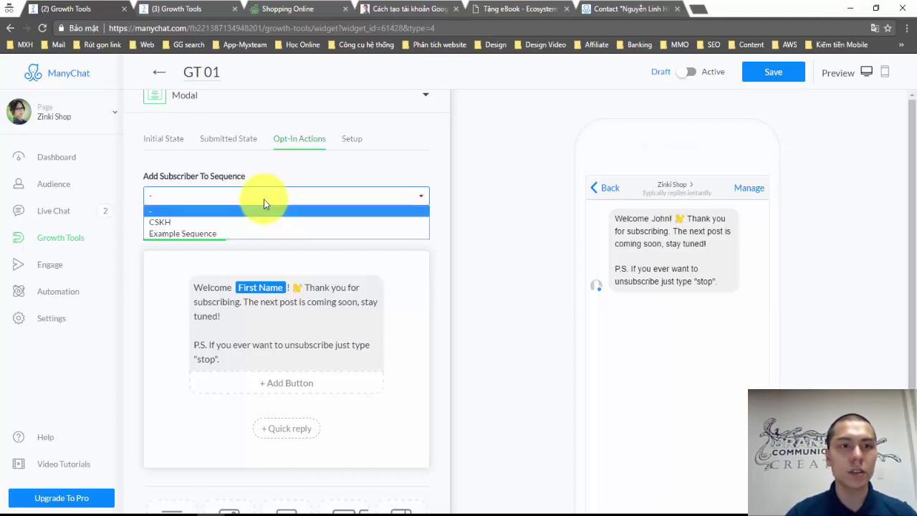
{"action": "left_click", "coordinate": [229, 223]}
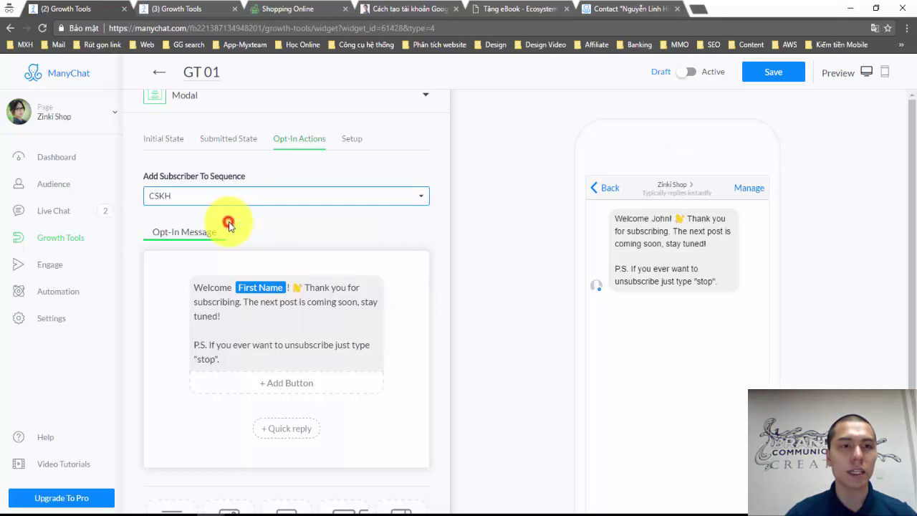
Step: Continue to the widget's setup and copy the ManyChat JavaScript snippet to the clipboard, finishing the website setup
{"action": "scroll", "coordinate": [339, 219], "scroll_direction": "down", "scroll_amount": 3}
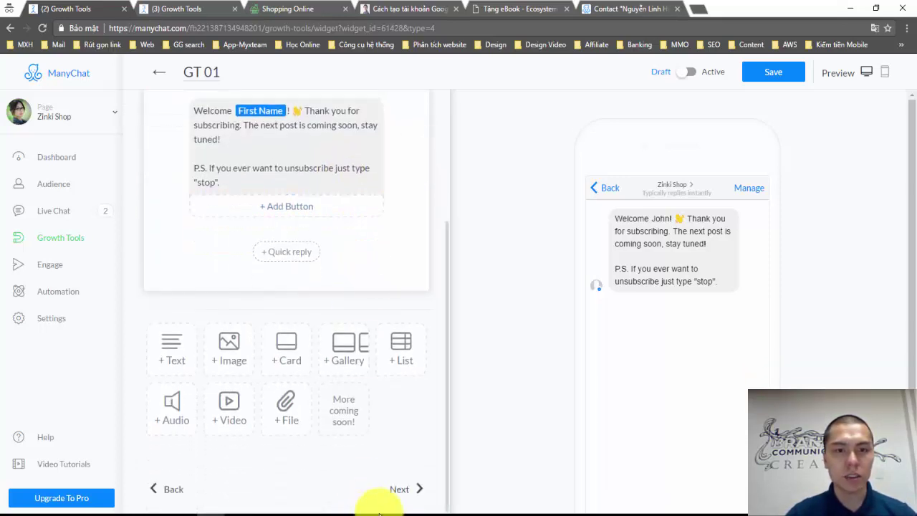
{"action": "left_click", "coordinate": [401, 491]}
{"action": "left_click", "coordinate": [401, 494]}
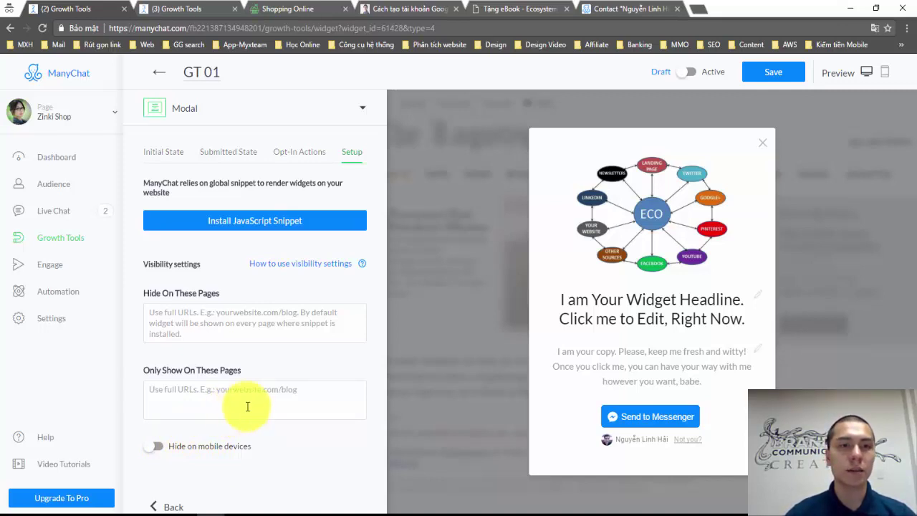
{"action": "left_click", "coordinate": [237, 222]}
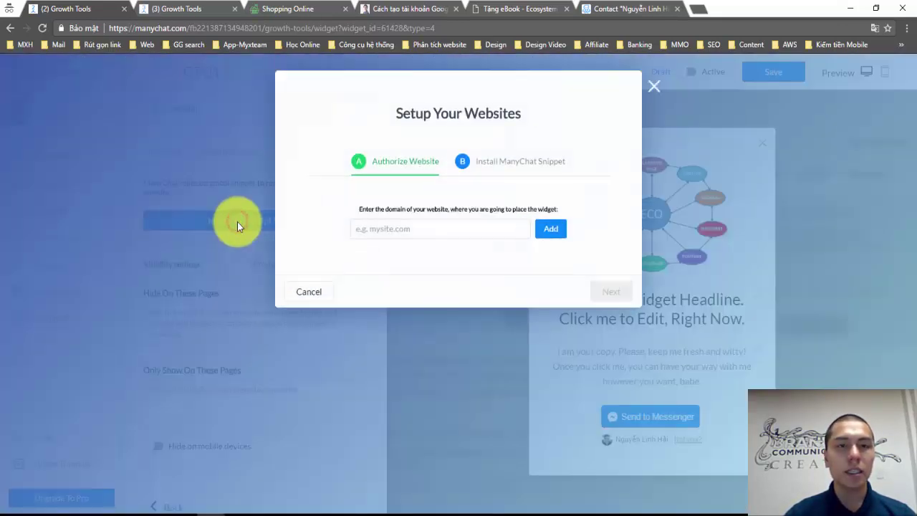
{"action": "left_click", "coordinate": [490, 167]}
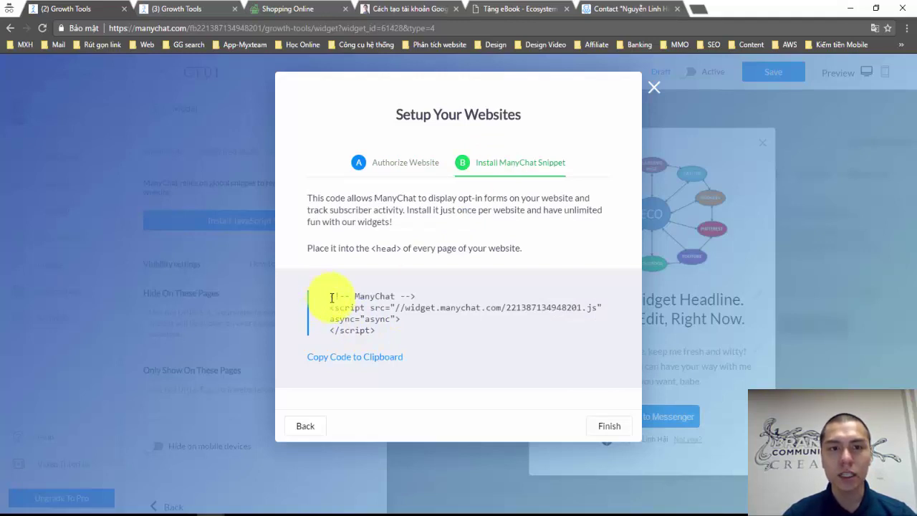
{"action": "left_click", "coordinate": [349, 363]}
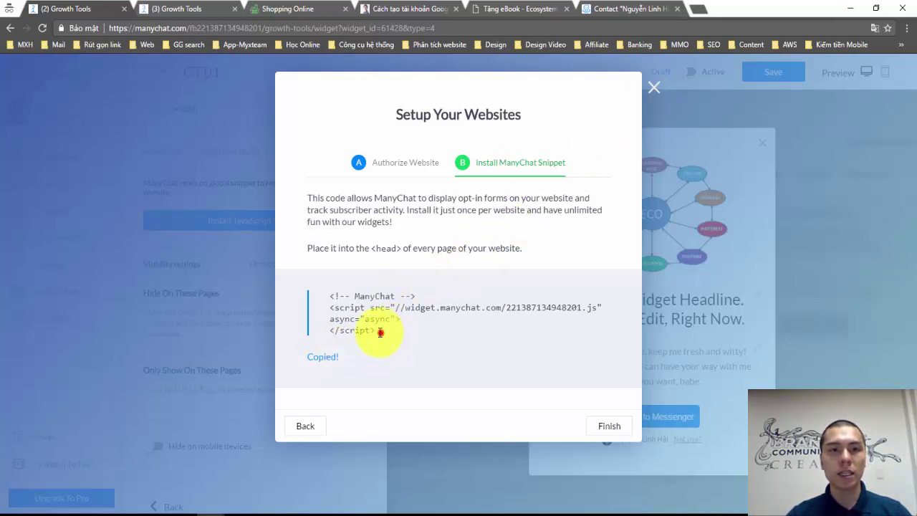
{"action": "left_click_drag", "start_coordinate": [381, 331], "coordinate": [323, 293]}
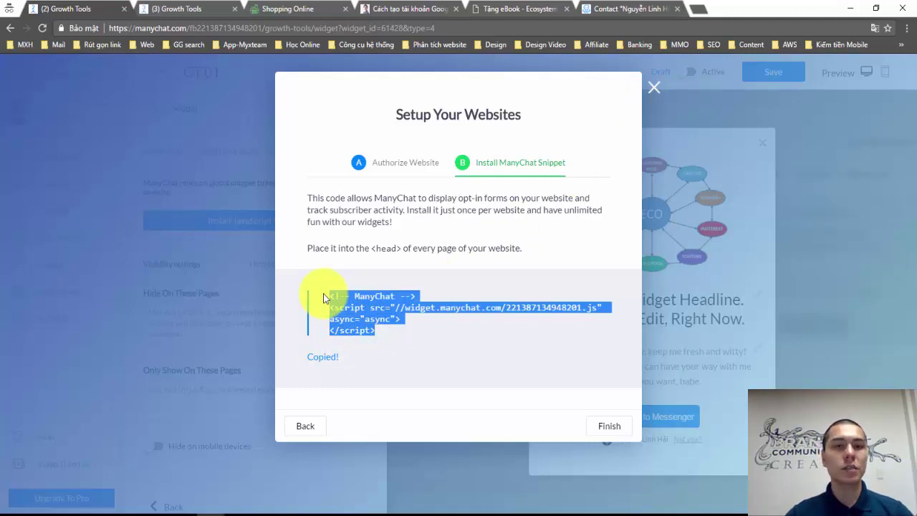
{"action": "left_click", "coordinate": [607, 425]}
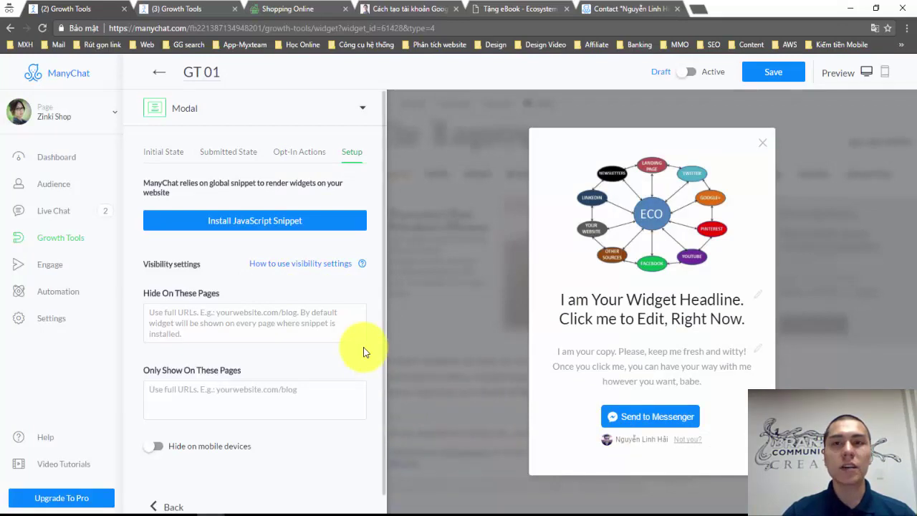
Step: Save the GT 01 widget and switch its status from Draft to Active
{"action": "left_click", "coordinate": [751, 79]}
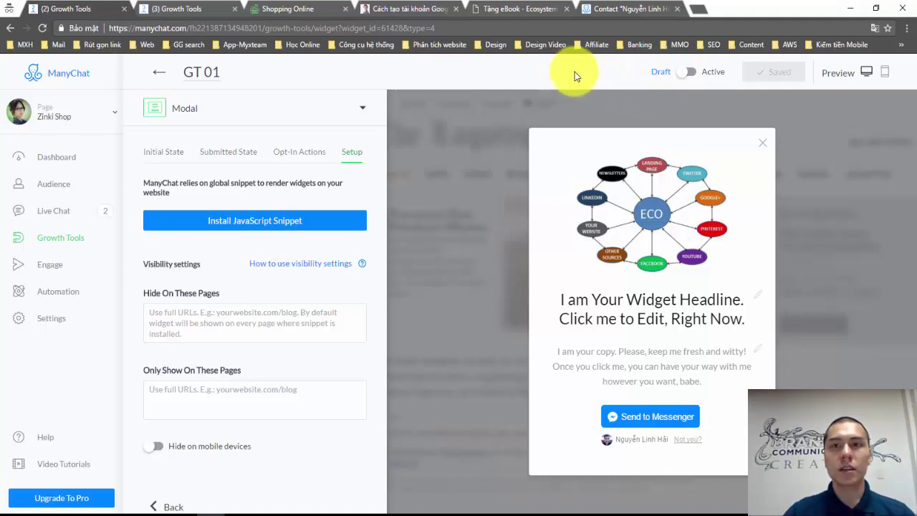
{"action": "left_click", "coordinate": [686, 76]}
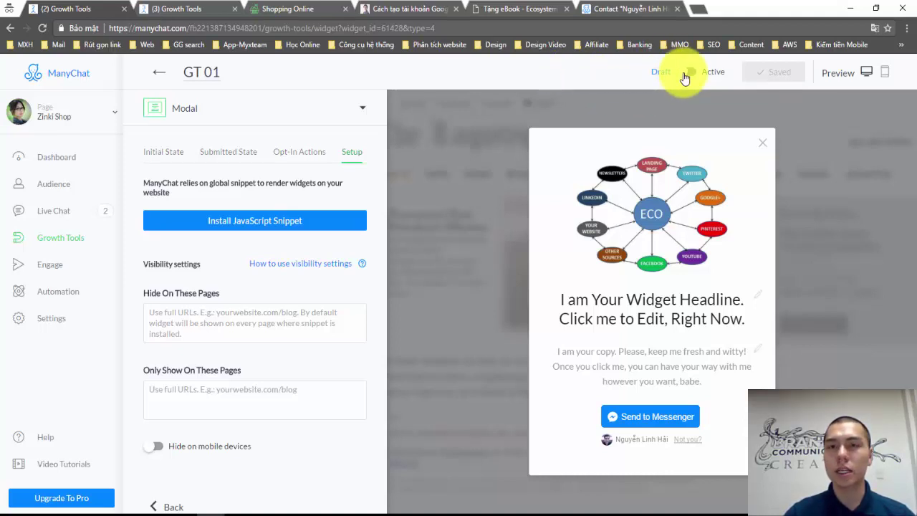
{"action": "left_click", "coordinate": [685, 76]}
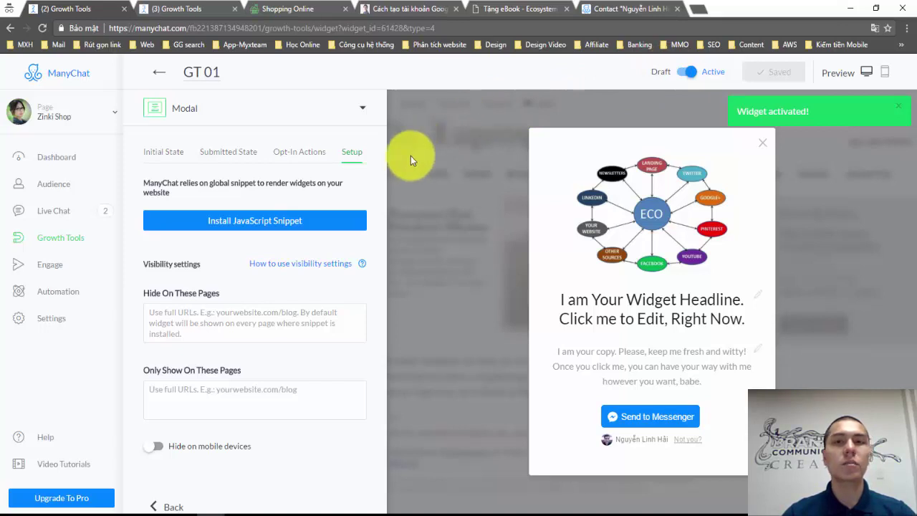
Step: Return to the list of growth tools and review the actions available for GT 01 without choosing one
{"action": "left_click", "coordinate": [157, 72]}
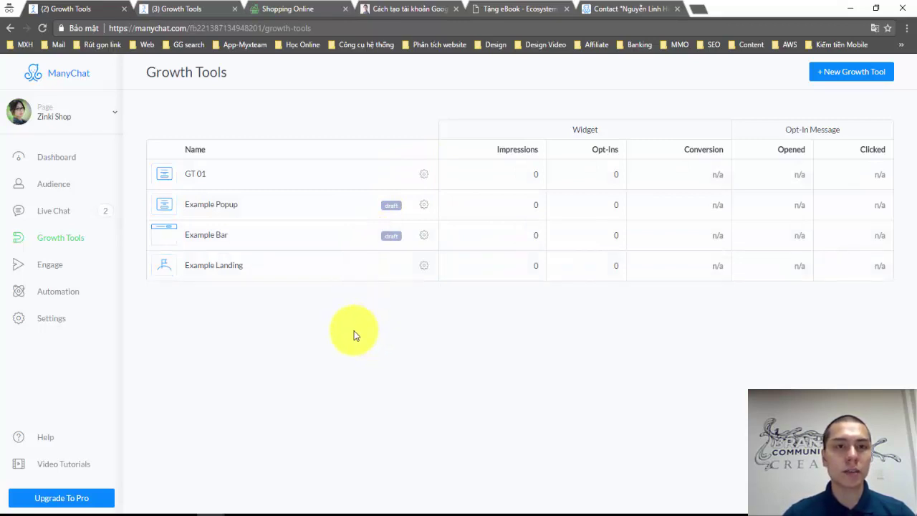
{"action": "left_click", "coordinate": [425, 177]}
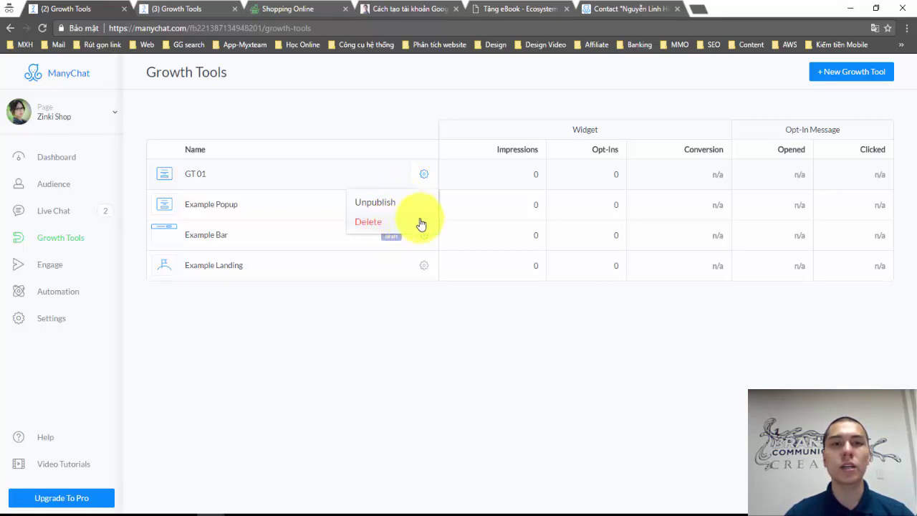
{"action": "left_click", "coordinate": [416, 389]}
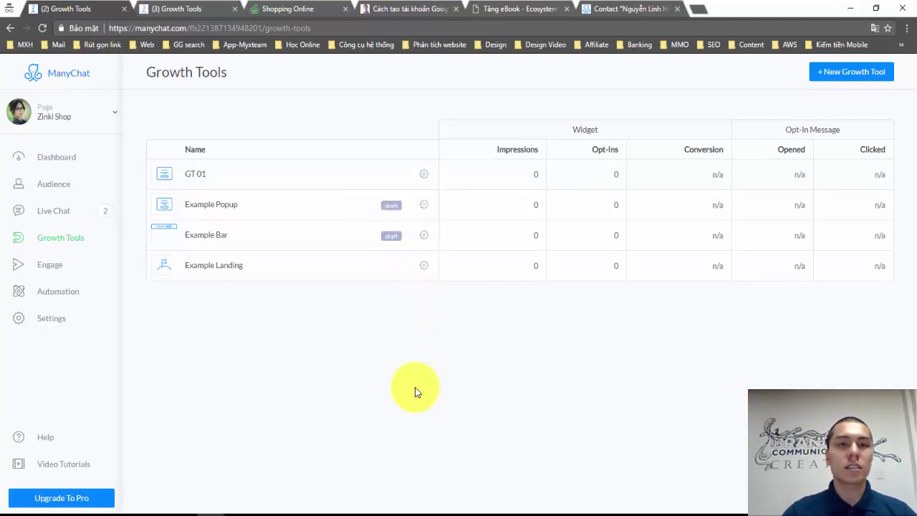